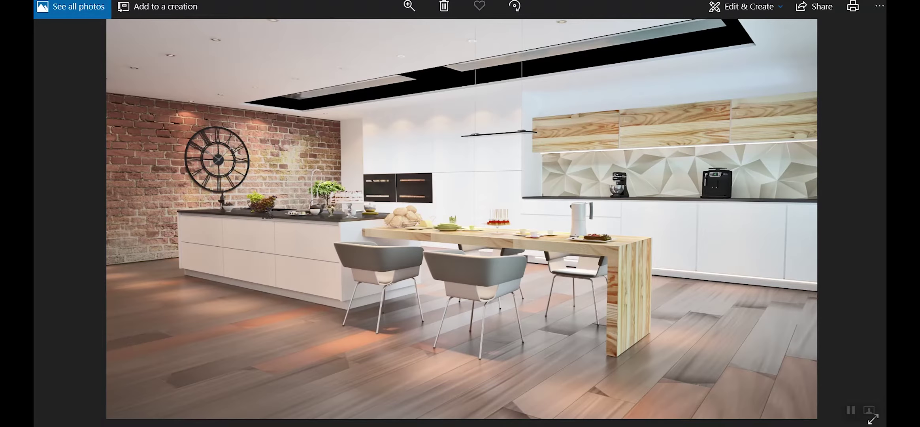
Step: Switch from the reference kitchen photo in Photos to the 3ds Max kitchen scene
left_click(489, 413)
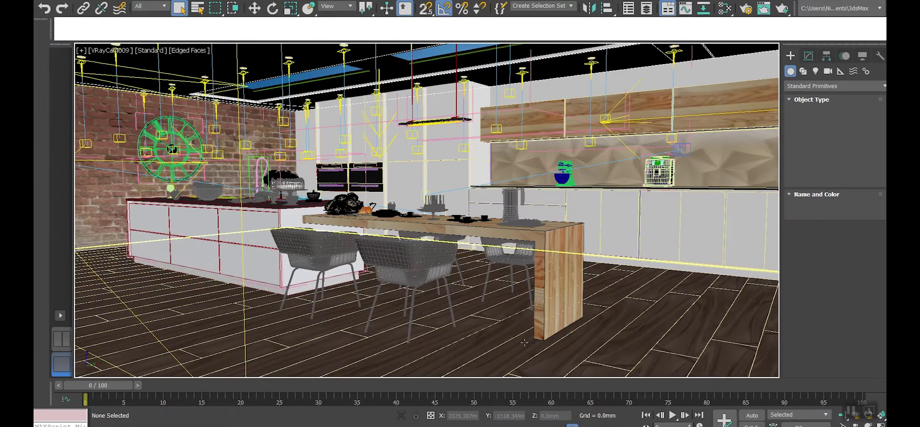
Step: Select the VRayCam009 camera through the viewport label menu's Select Camera
left_click(575, 271)
key("w")
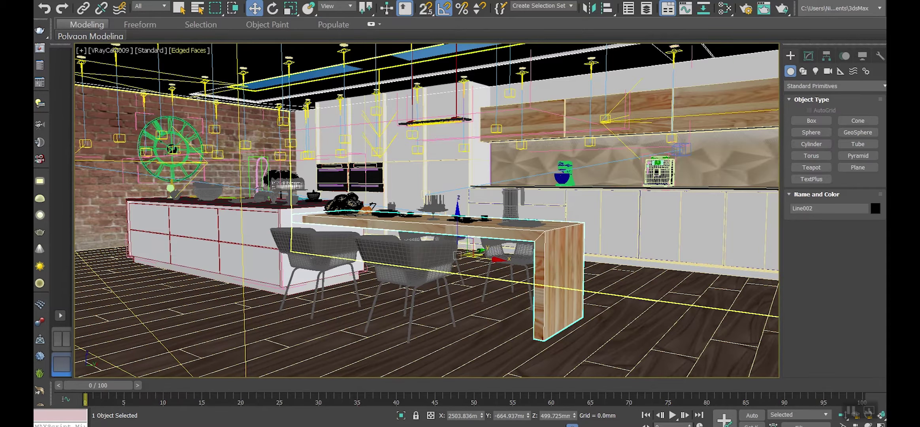
left_click(106, 50)
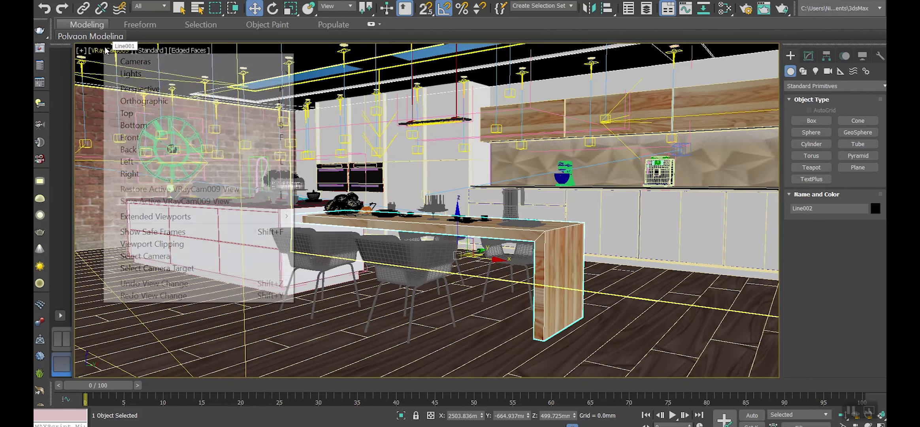
left_click(168, 256)
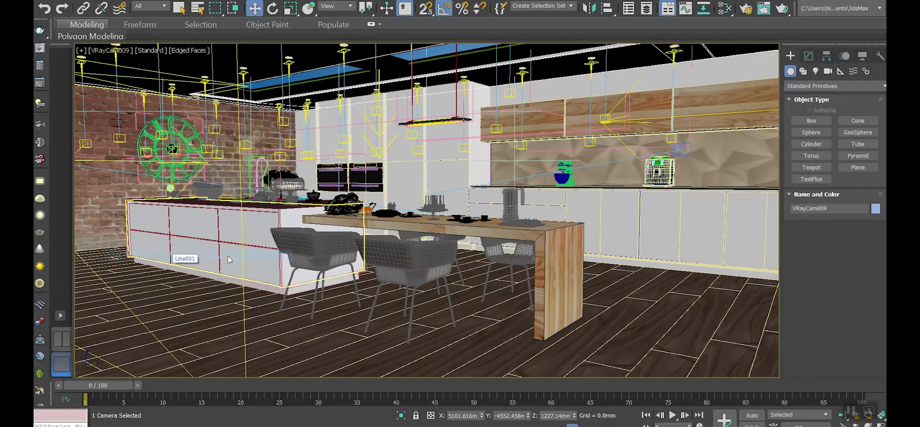
Step: Show VRayCam009's parameters in a two-column panel: ISO 200, f-number 8, shutter 10
left_click(808, 56)
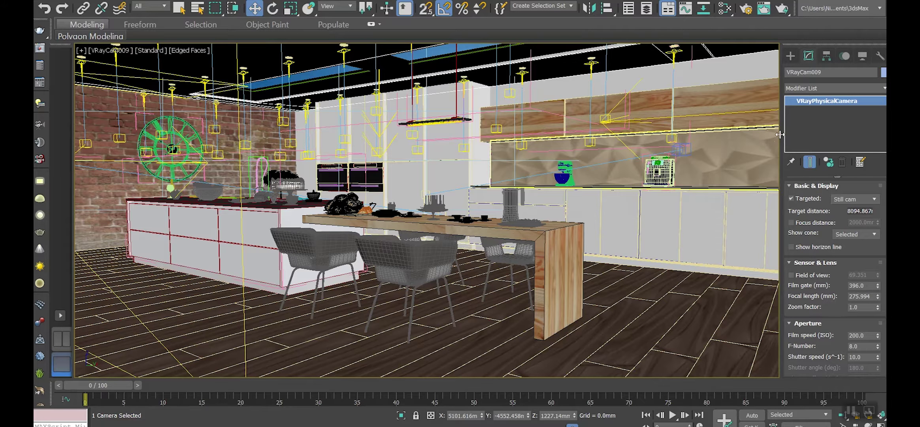
middle_click_drag(768, 137, 694, 148)
left_click_drag(693, 148, 647, 152)
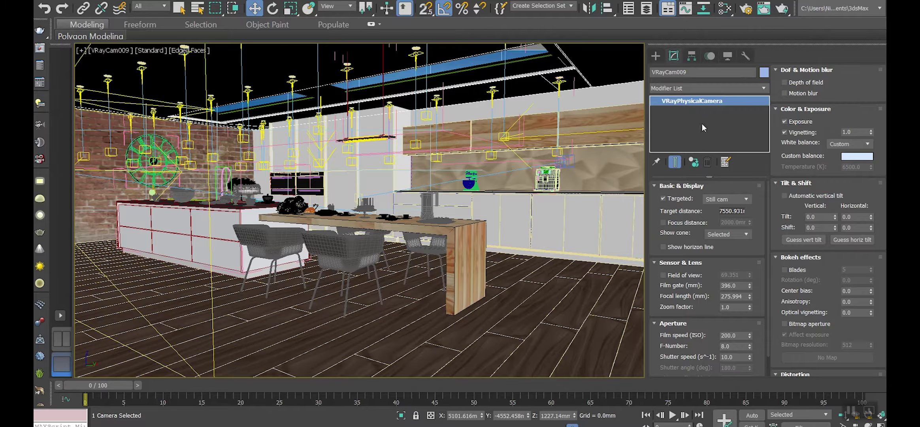
scroll(708, 286, "down", 1)
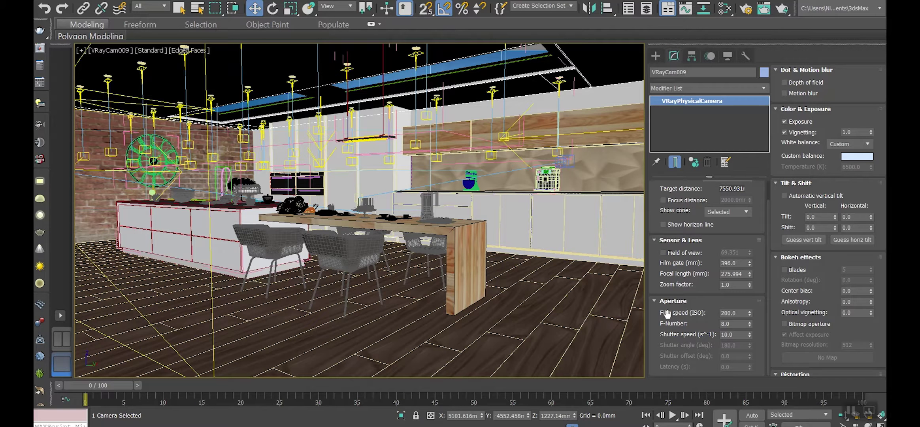
left_click_drag(739, 312, 728, 313)
double_click(732, 324)
left_click_drag(734, 334, 717, 334)
Step: Open V-Ray Next Render Setup and expand its Frame buffer rollout (640 x 480)
left_click(746, 9)
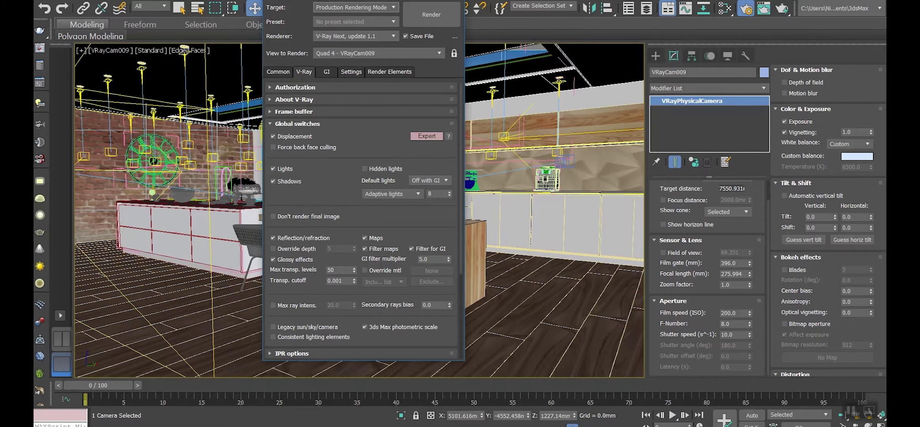
left_click_drag(353, 0, 346, 22)
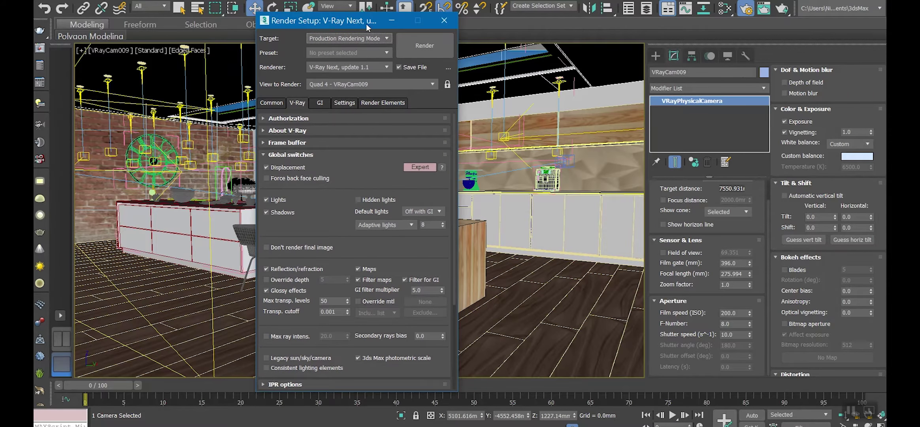
left_click(264, 154)
left_click(276, 142)
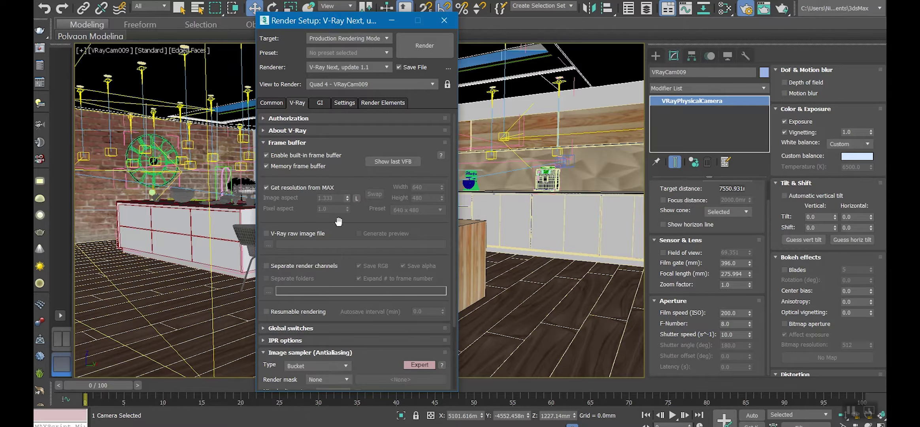
Step: Expand Global switches and check adaptive lights 8, GI filter multiplier and transparency values
left_click(282, 143)
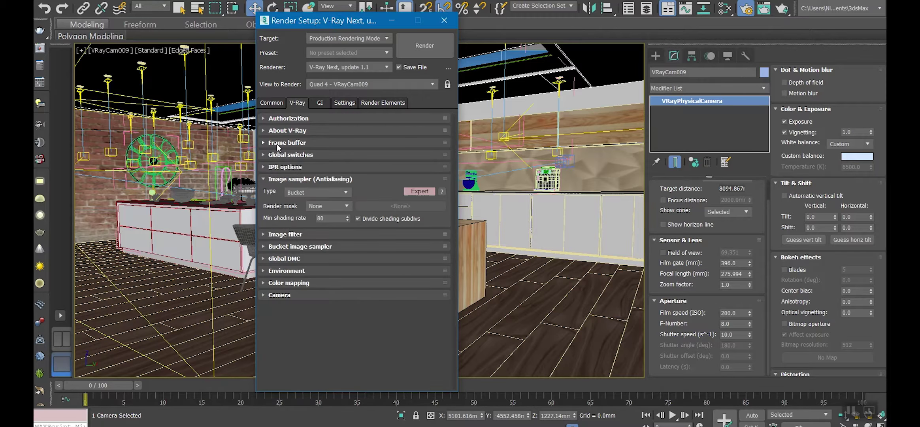
left_click(282, 154)
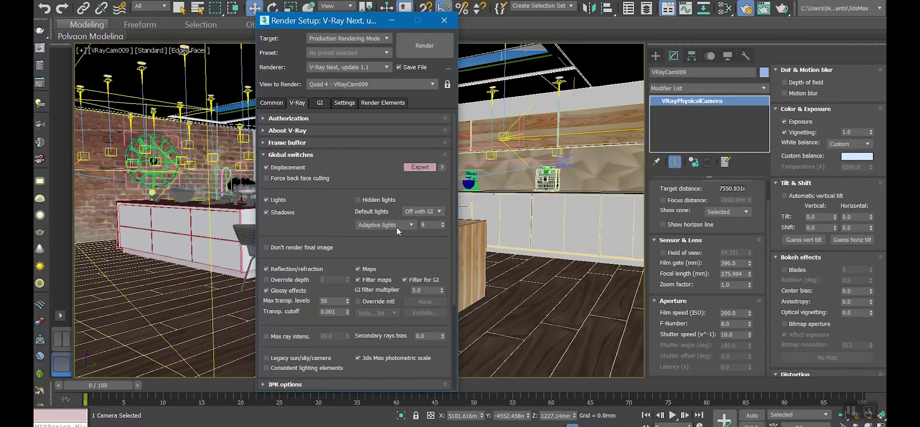
left_click(424, 224)
left_click_drag(435, 259, 431, 149)
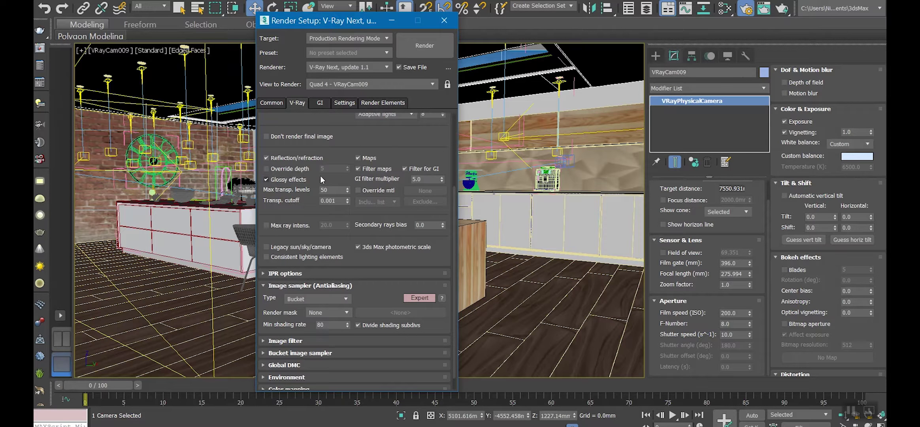
double_click(416, 179)
double_click(334, 190)
left_click(336, 200)
left_click_drag(372, 230, 369, 213)
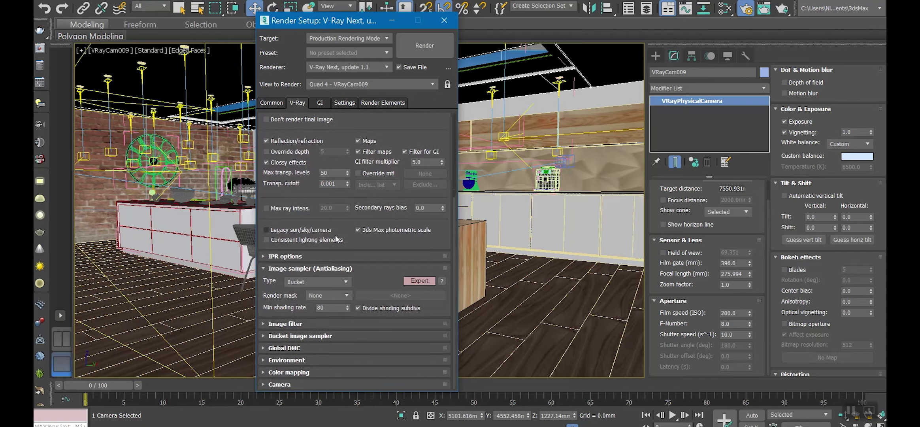
Step: Expand IPR options and the image sampler, confirming min shading rate 80
left_click(294, 270)
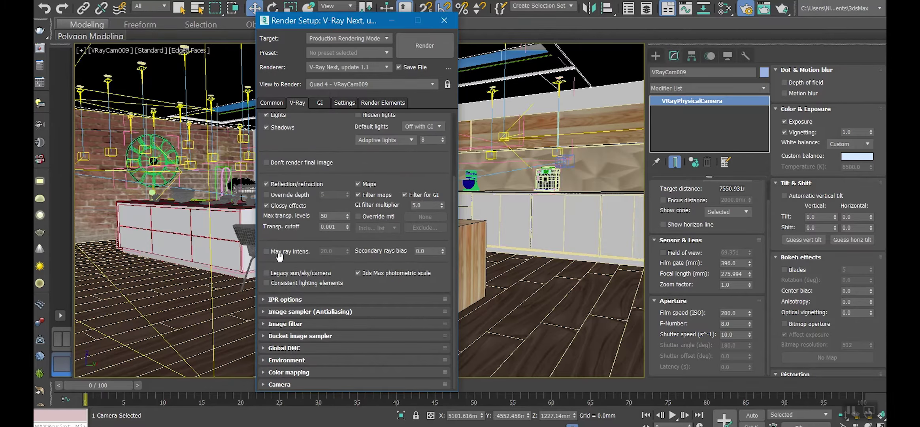
left_click(284, 299)
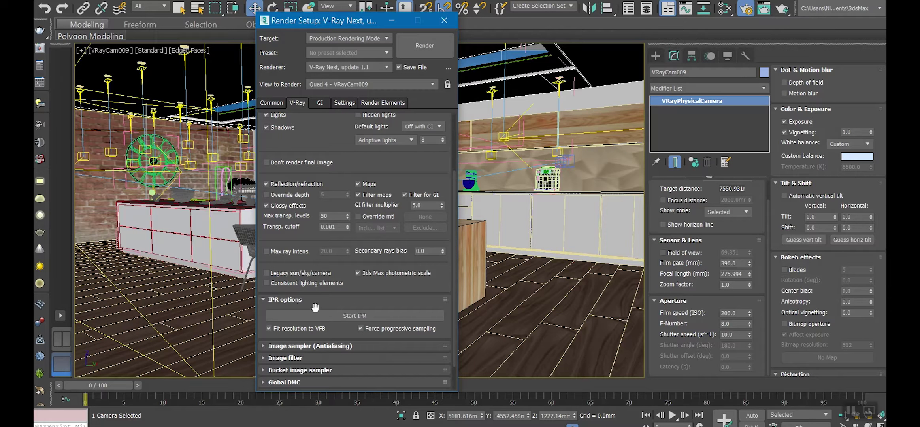
left_click(345, 316)
left_click(282, 298)
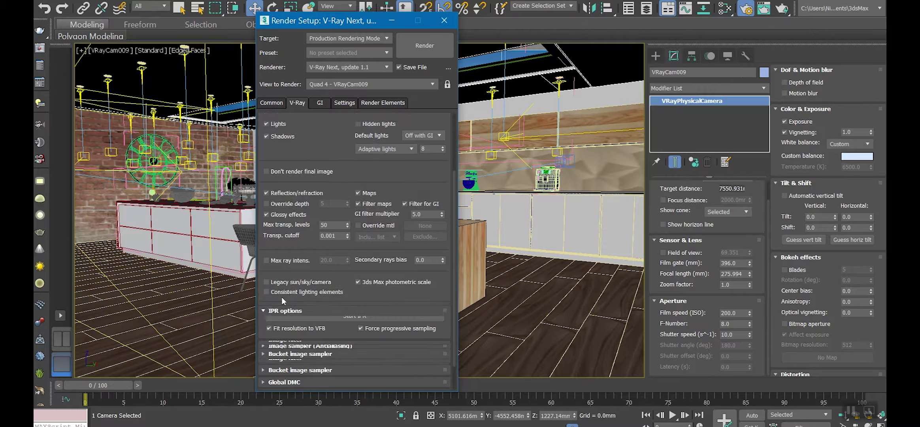
left_click(297, 312)
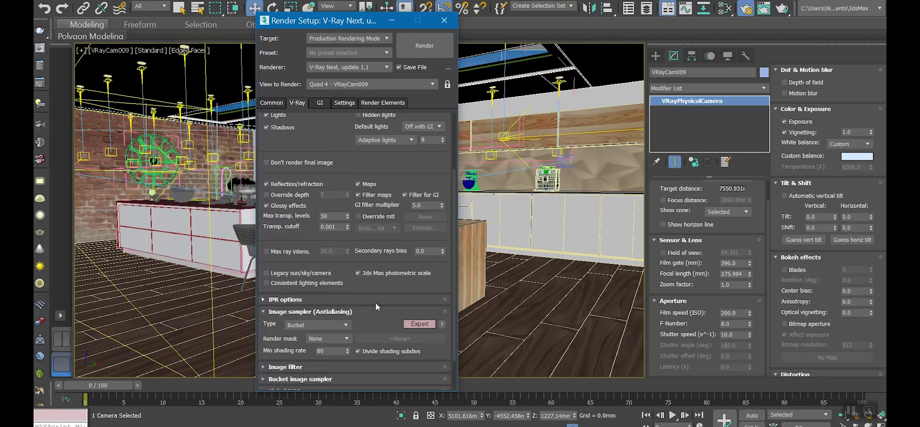
scroll(375, 302, "down", 3)
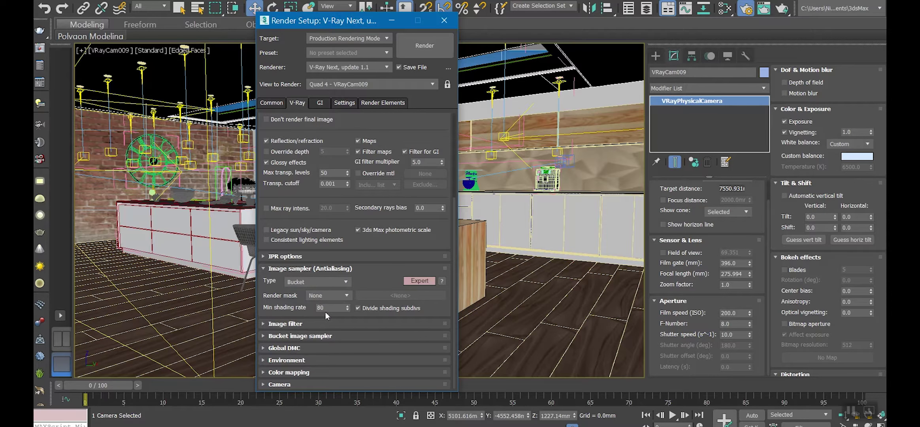
double_click(333, 308)
left_click(318, 268)
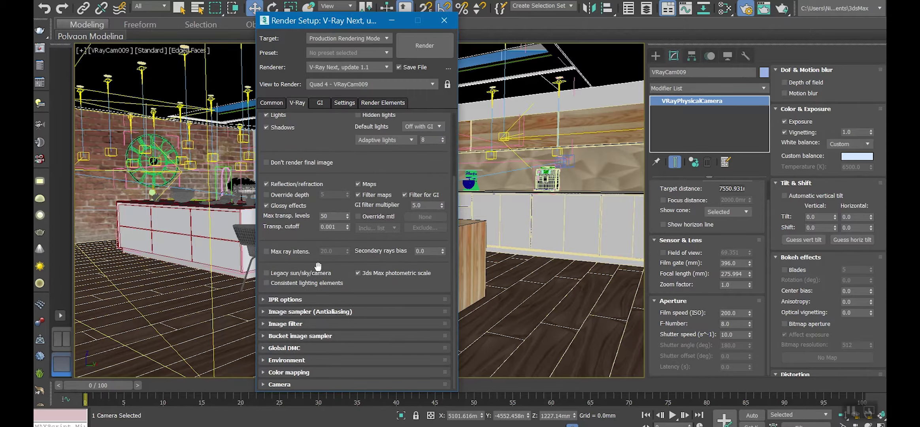
left_click(308, 324)
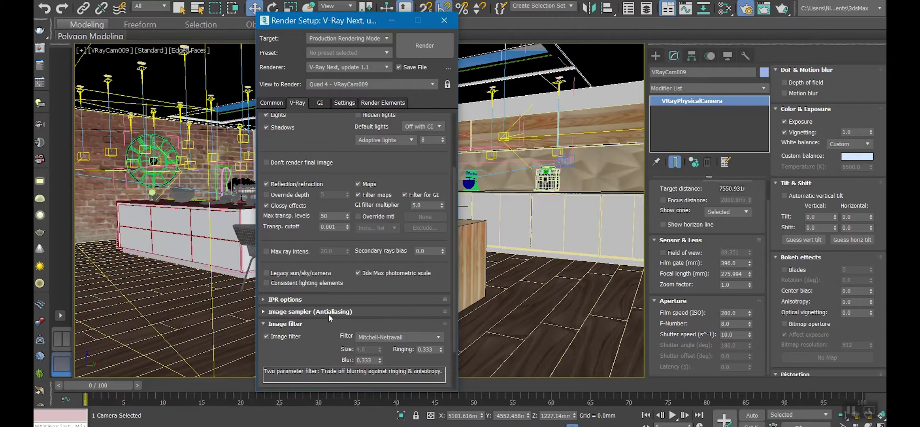
Step: Check the Mitchell-Netravali image filter, then collapse the Image filter and Global switches rollouts
scroll(334, 318, "down", 3)
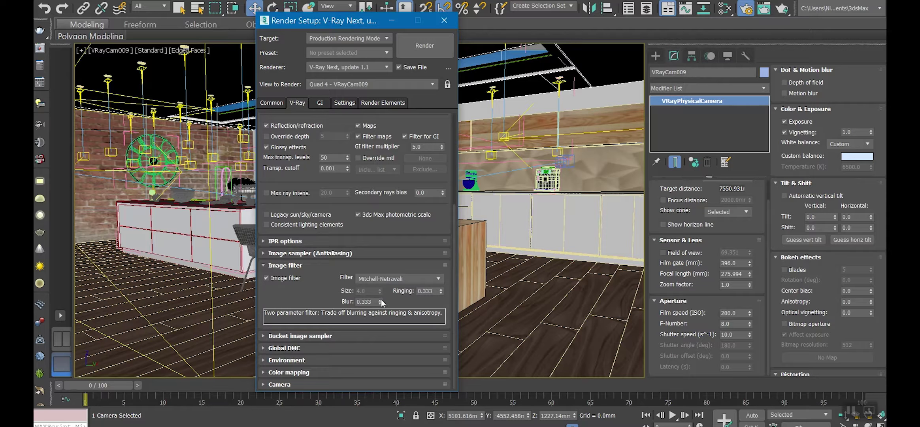
left_click(278, 266)
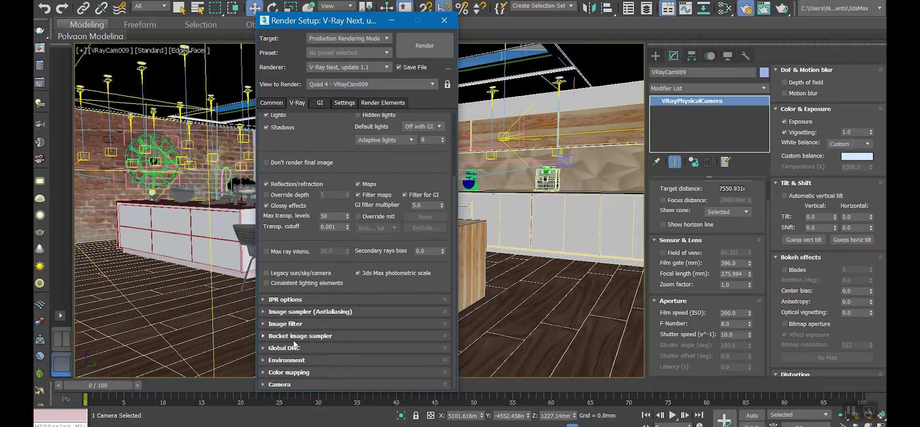
left_click_drag(316, 135, 321, 239)
left_click(284, 154)
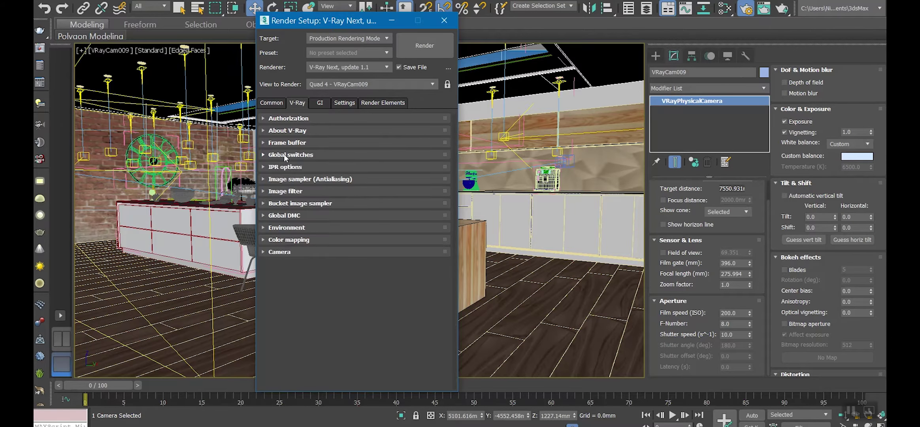
Step: Check the bucket image sampler: max subdivs 80, noise threshold 0.005, and bucket width
left_click(294, 193)
left_click(297, 203)
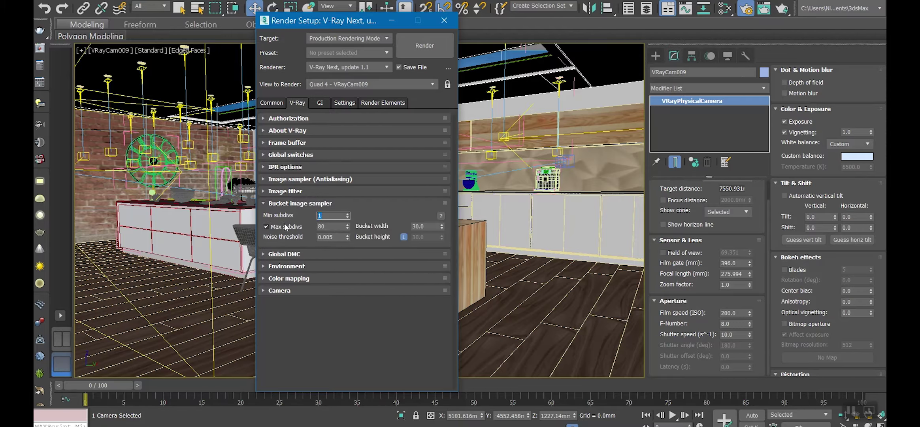
double_click(339, 227)
double_click(336, 237)
double_click(425, 225)
Step: Confirm Global DMC min samples at 80 and noise threshold, then collapse the rollout
left_click(299, 204)
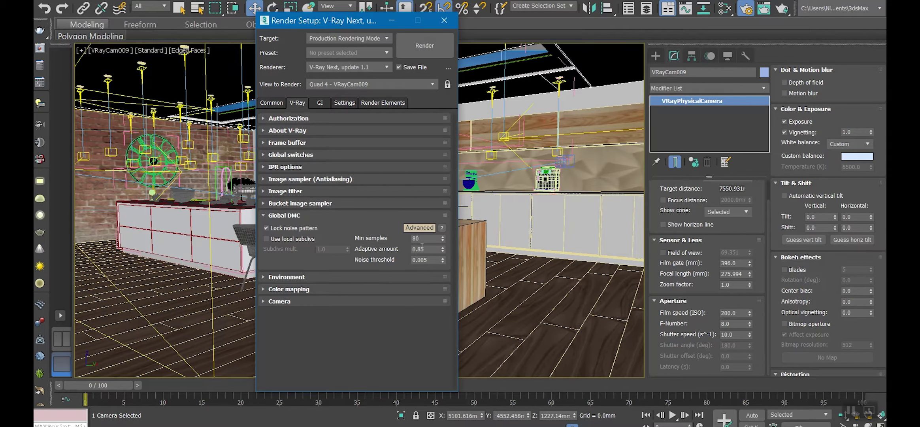
left_click_drag(424, 240, 399, 239)
key("Return")
left_click_drag(429, 259, 412, 260)
left_click(291, 215)
Step: Check Exponential color mapping with gamma 2.2, then expand the Camera rollout's type choices
left_click(301, 227)
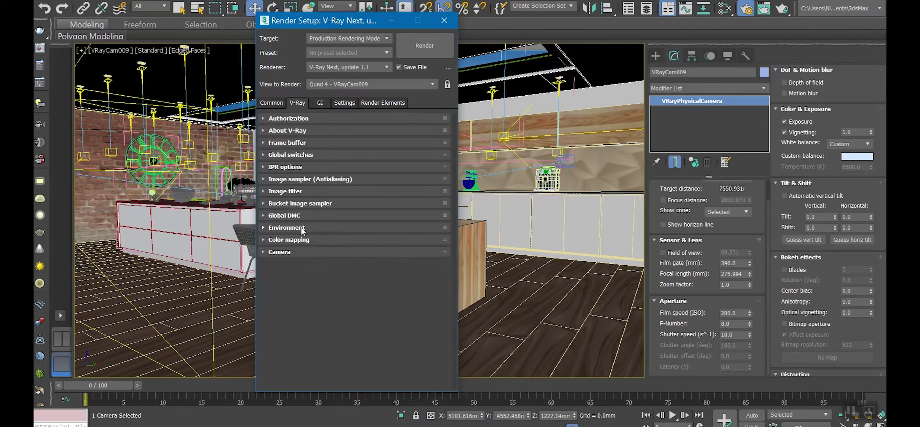
left_click(297, 239)
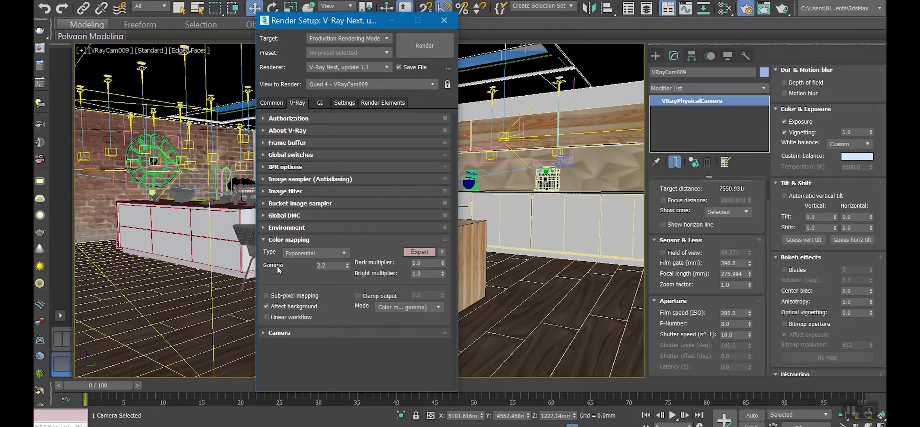
left_click_drag(332, 264, 309, 267)
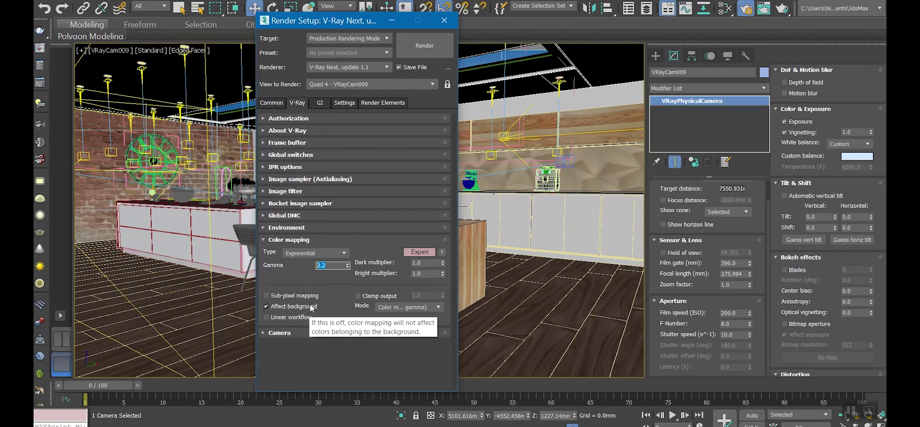
left_click(286, 239)
left_click(288, 253)
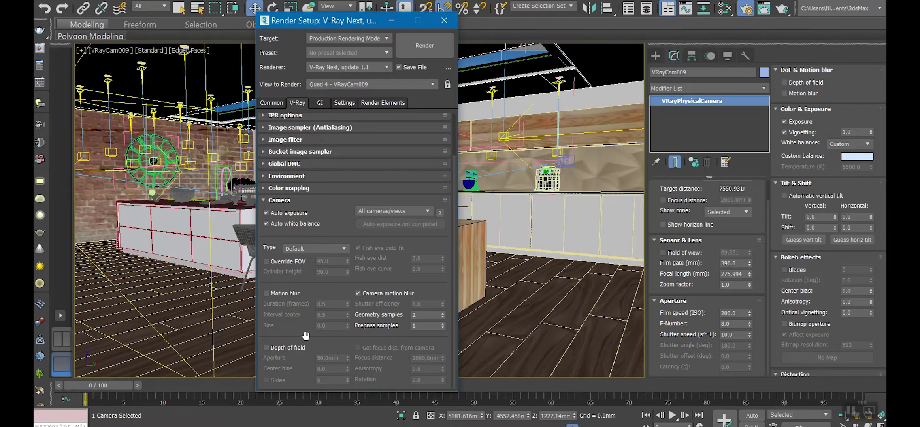
left_click(324, 249)
Step: On the GI tab, keep Irradiance map as primary and Light cache as secondary engine
left_click(320, 103)
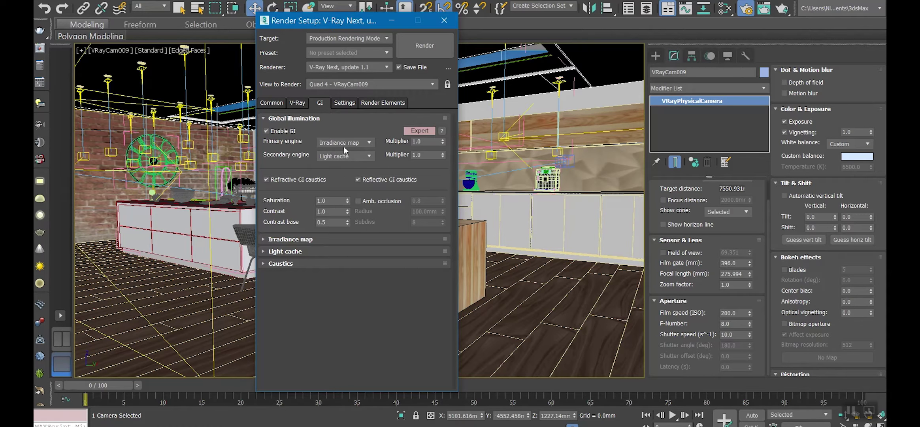
mouse_move(343, 143)
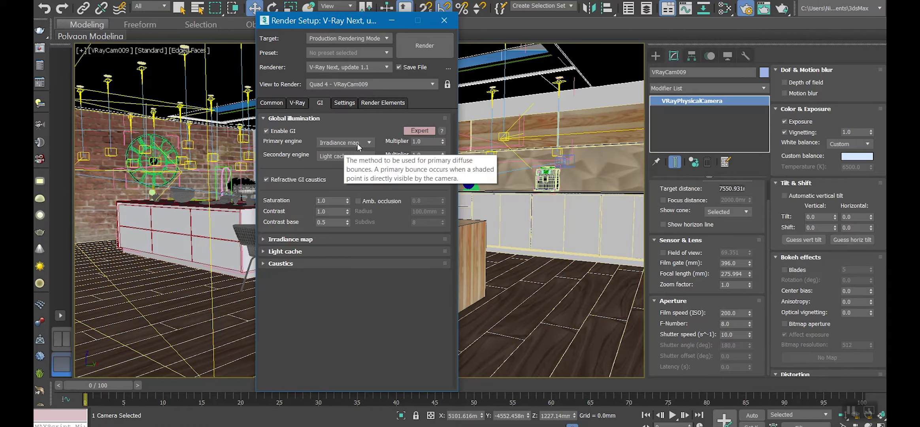
left_click(361, 143)
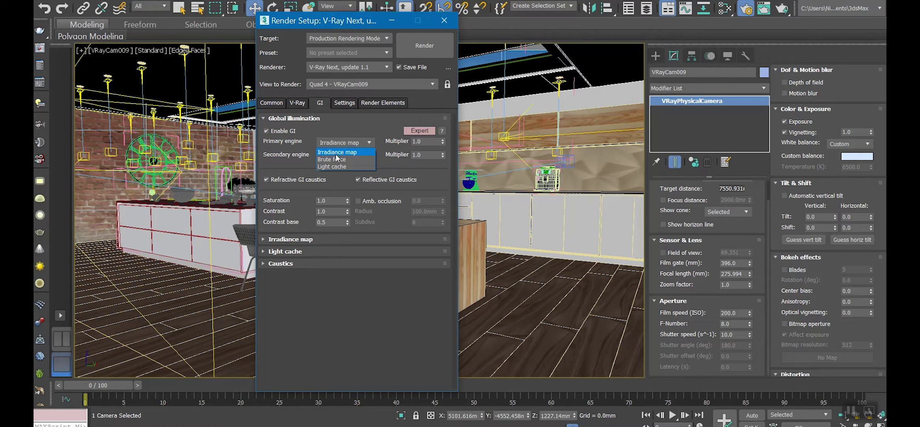
left_click(371, 128)
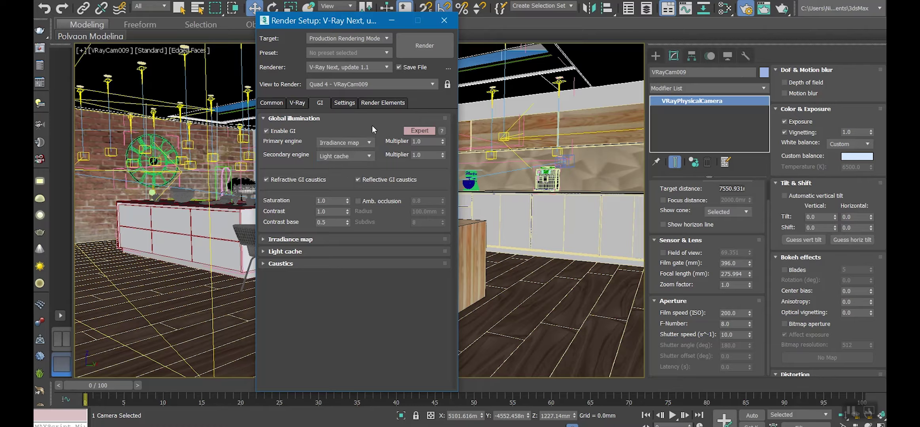
left_click(351, 156)
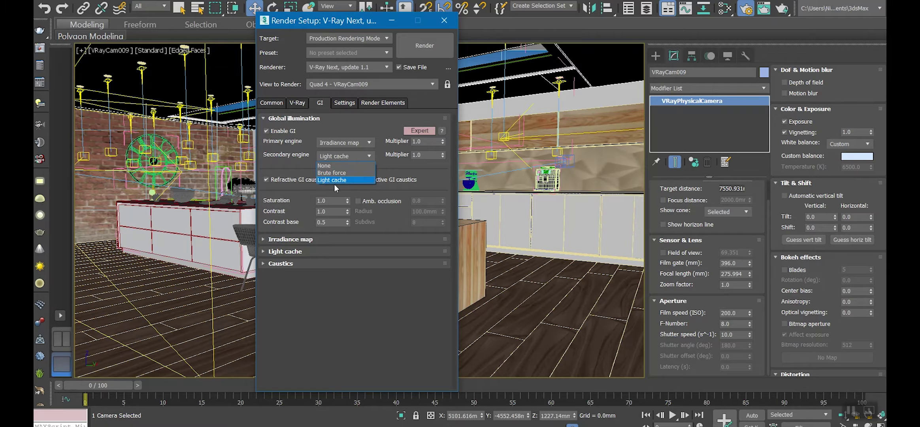
left_click(338, 180)
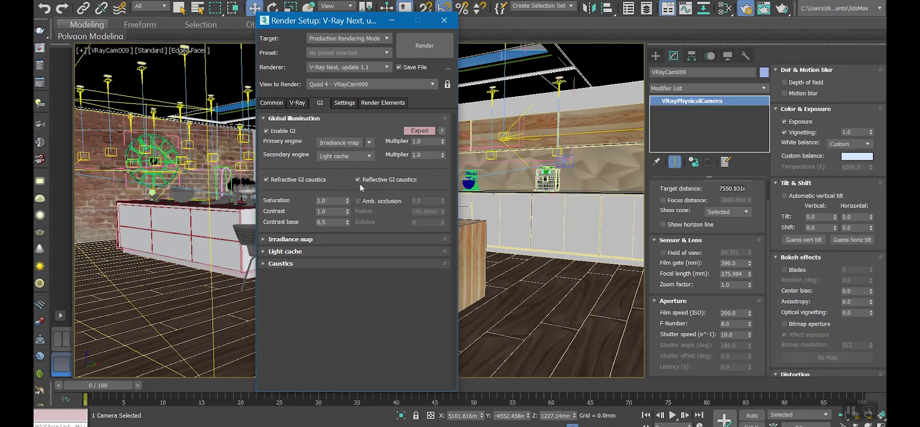
mouse_move(331, 200)
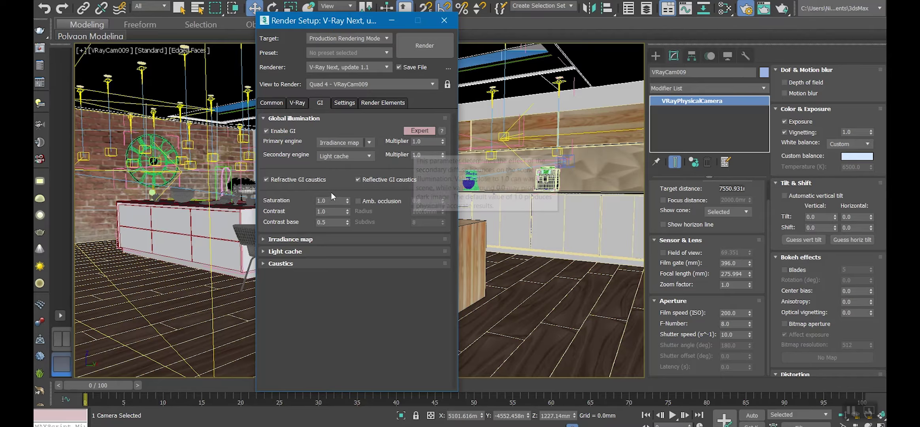
left_click(312, 119)
Step: Expand the Irradiance map rollout and switch its preset from Medium to High
left_click(307, 131)
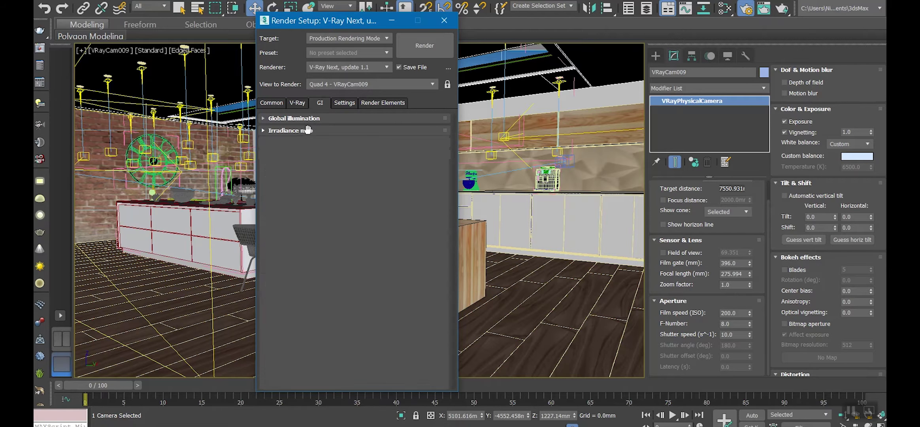
scroll(324, 147, "down", 1)
scroll(312, 166, "up", 1)
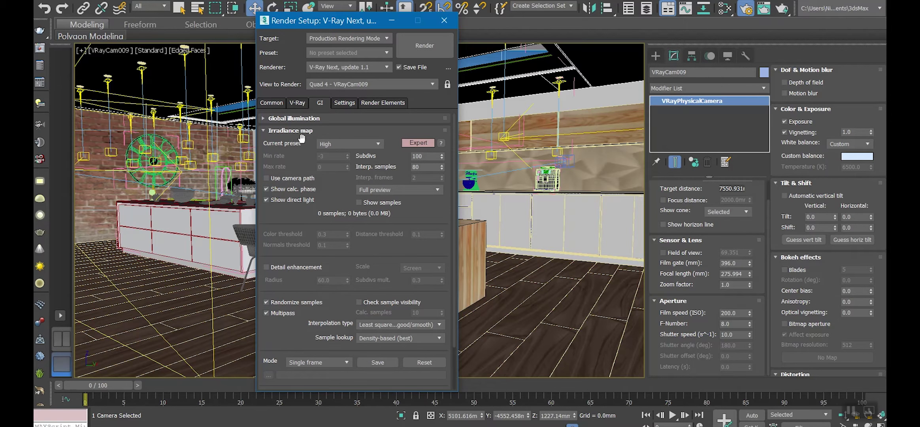
left_click(344, 145)
left_click(337, 177)
left_click(343, 143)
left_click(321, 191)
left_click(850, 411)
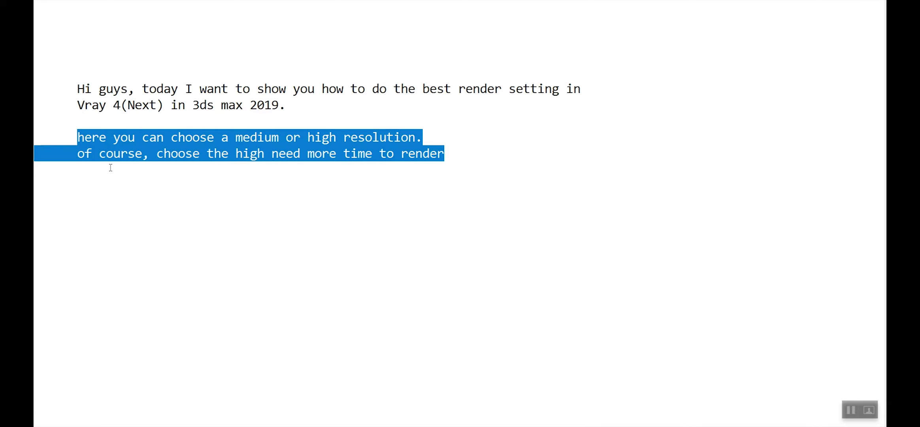
left_click(110, 178)
left_click_drag(76, 138, 286, 153)
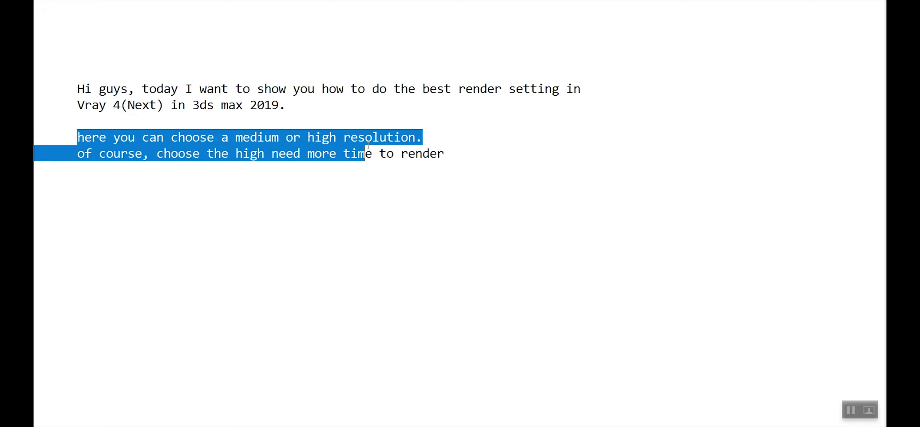
left_click_drag(286, 154, 444, 150)
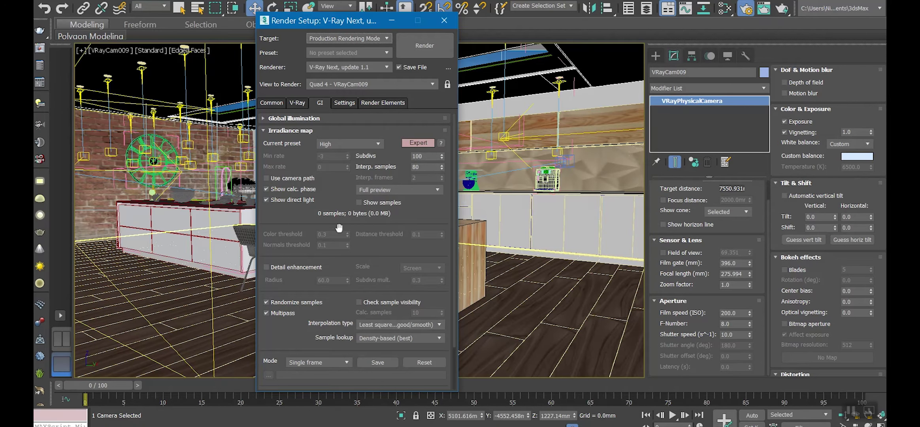
Step: Check irradiance map Subdivs 100 and Interp. samples 80, then collapse the rollout
scroll(298, 195, "down", 3)
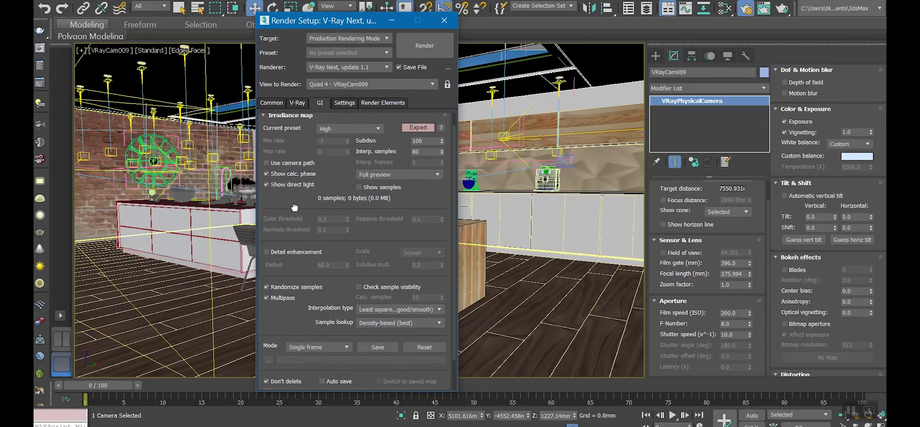
left_click_drag(298, 195, 300, 210)
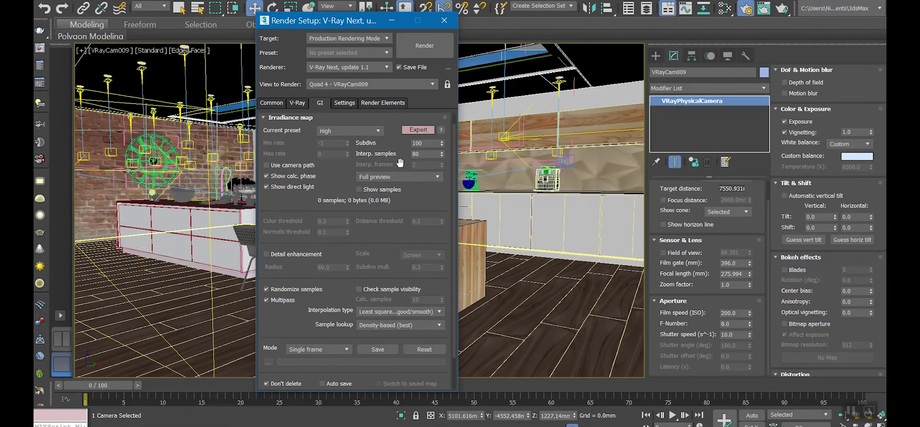
double_click(427, 146)
key("Tab")
left_click_drag(377, 253, 383, 202)
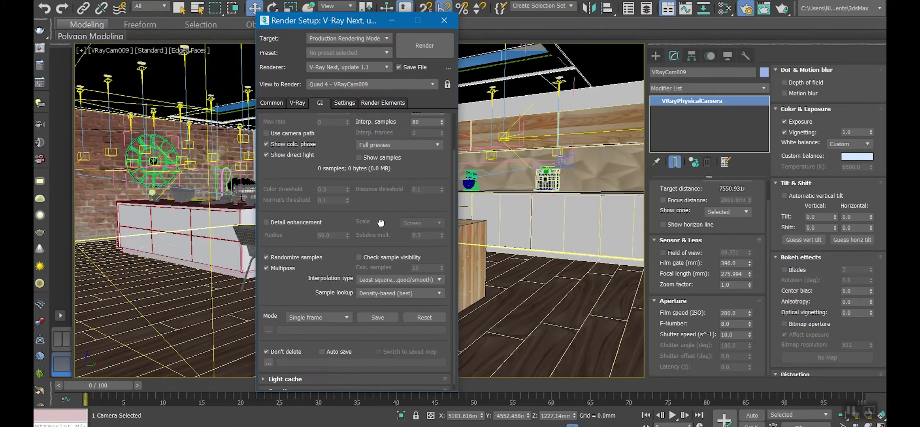
scroll(382, 202, "up", 2)
scroll(382, 221, "up", 2)
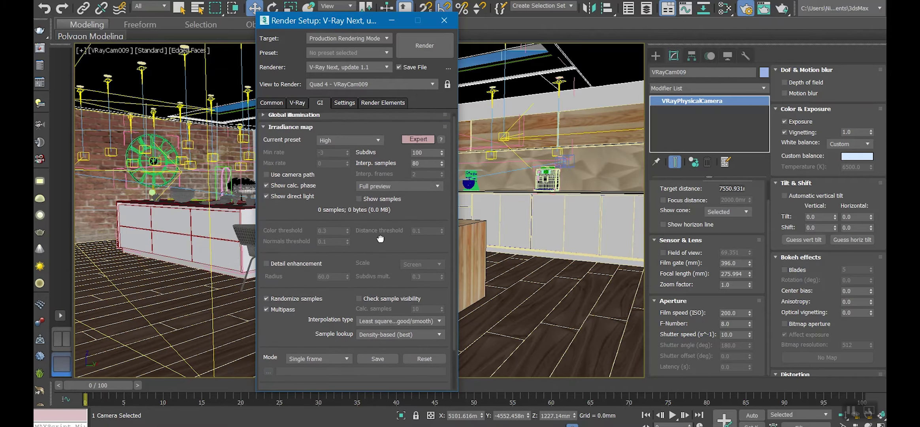
left_click(290, 127)
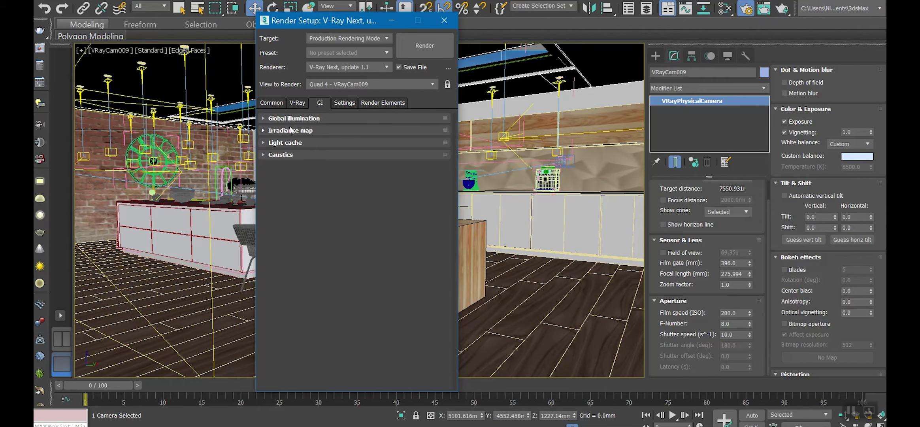
Step: Review the light cache values: Subdivs 3000, Sample size 0.02, Retrace 2.0, Leak prevention 0.8
left_click(290, 143)
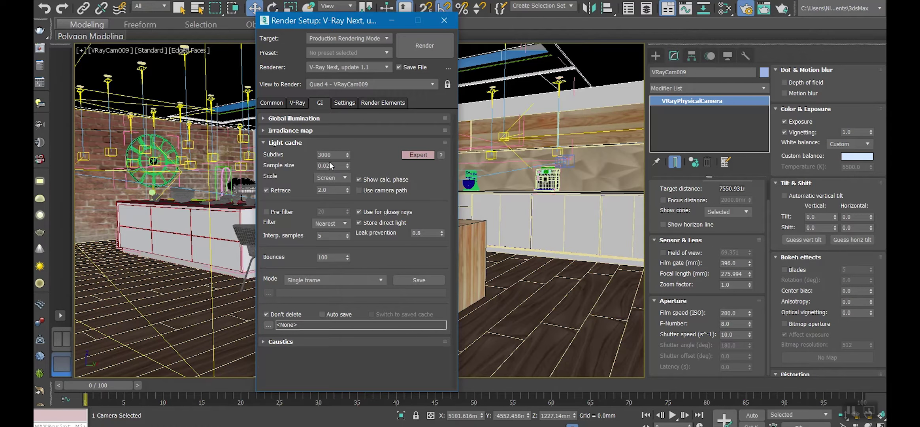
left_click_drag(331, 155, 308, 151)
left_click_drag(342, 165, 318, 165)
left_click(323, 190)
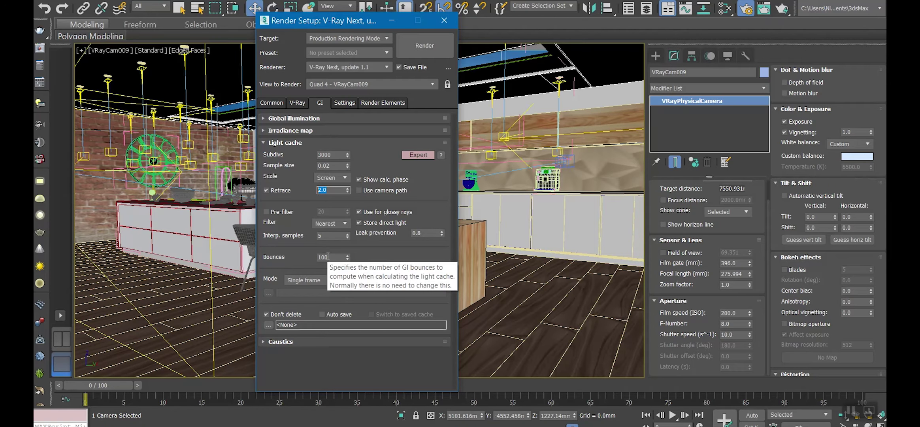
left_click(390, 259)
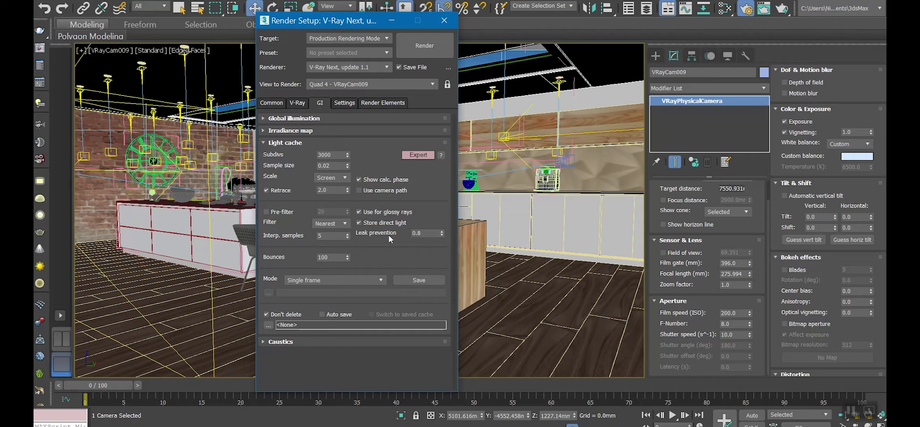
left_click(417, 234)
Step: Collapse Light cache, briefly inspect the Caustics settings, then move to the System settings
left_click(294, 142)
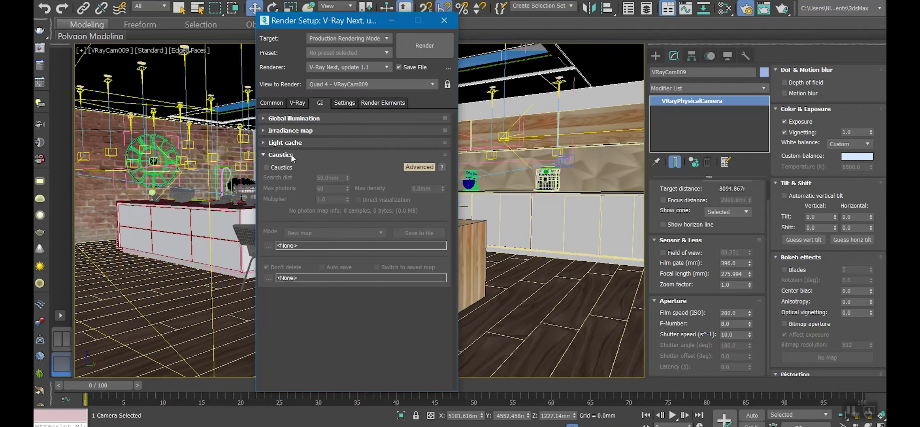
left_click(292, 155)
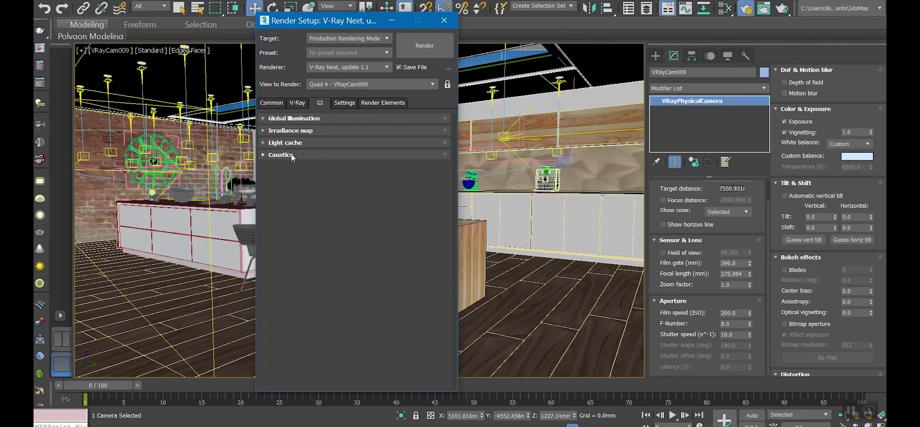
left_click(343, 105)
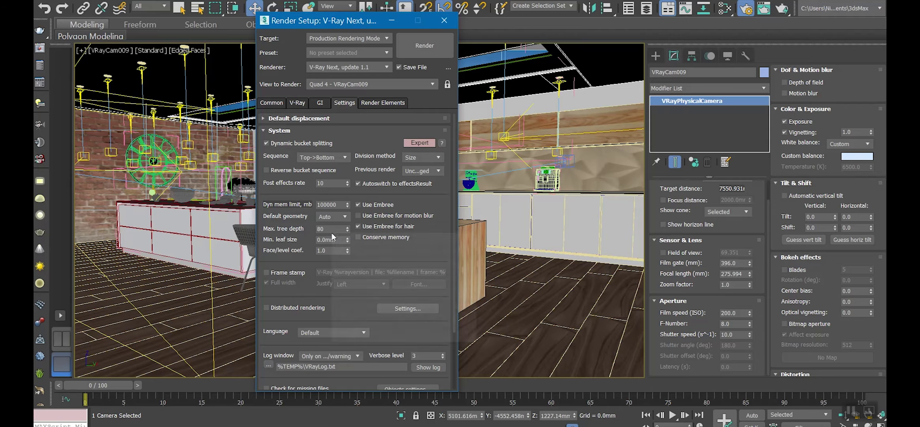
Step: Check the System raycaster values: Max. tree depth 80 and Face/level coef. 1.0
double_click(320, 229)
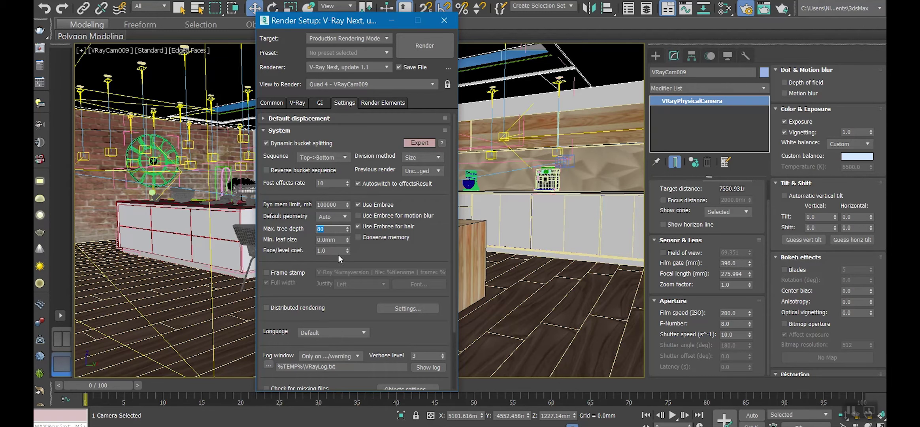
double_click(327, 250)
left_click_drag(397, 257, 396, 180)
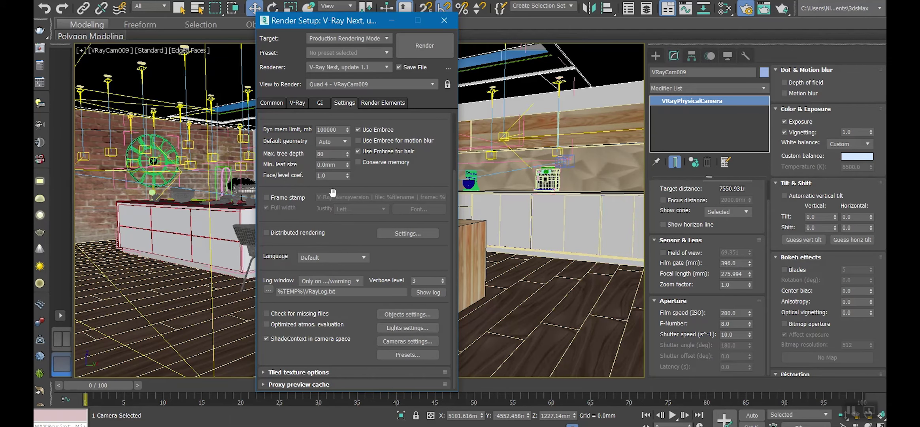
left_click_drag(414, 185, 414, 261)
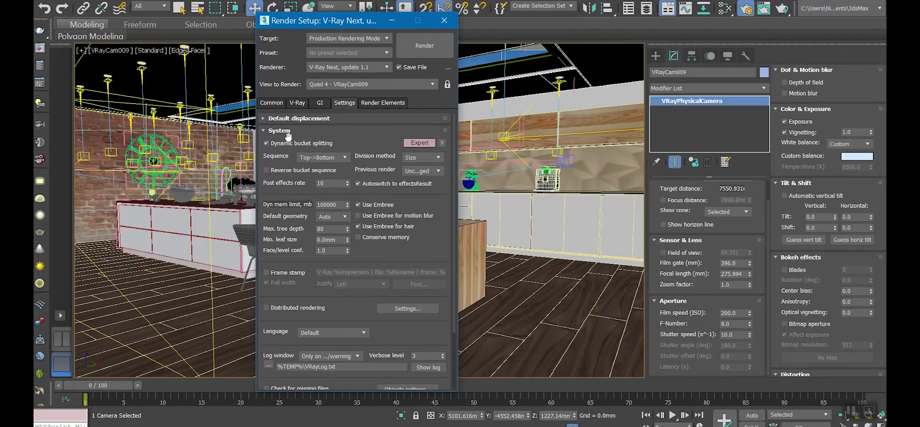
Step: Collapse System and check the tiled texture cache size of 4000 MB
left_click(281, 132)
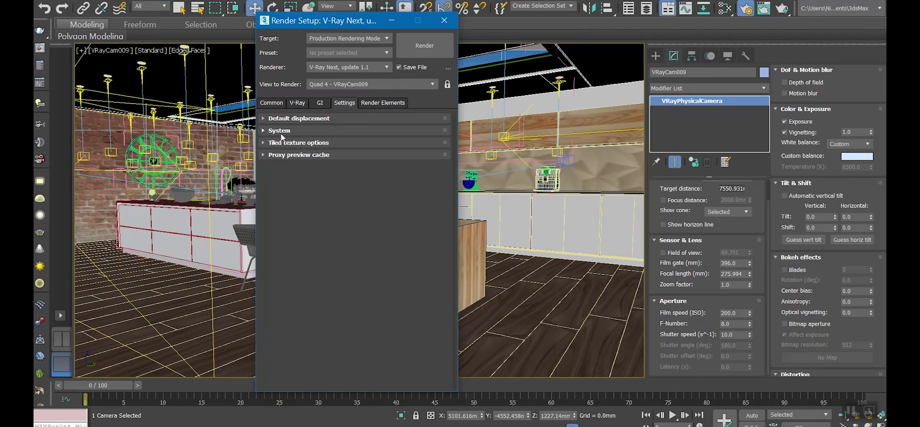
left_click(316, 144)
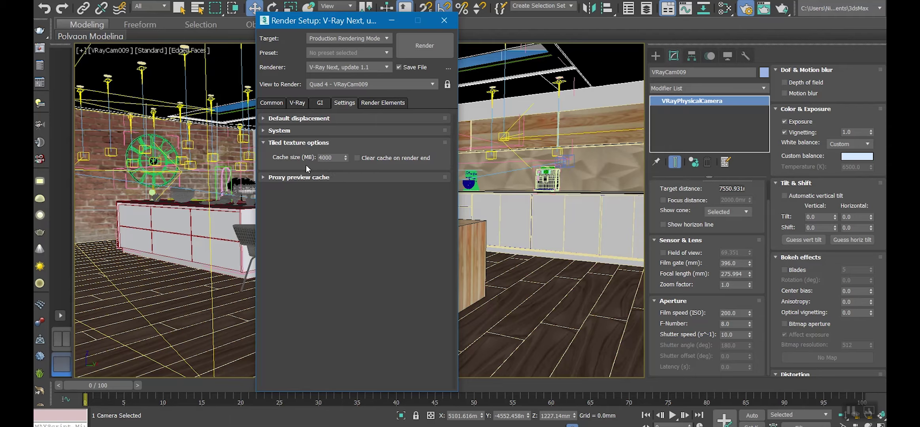
double_click(333, 157)
Step: Review the Render Elements list, then close Render Setup
left_click(293, 142)
left_click(374, 103)
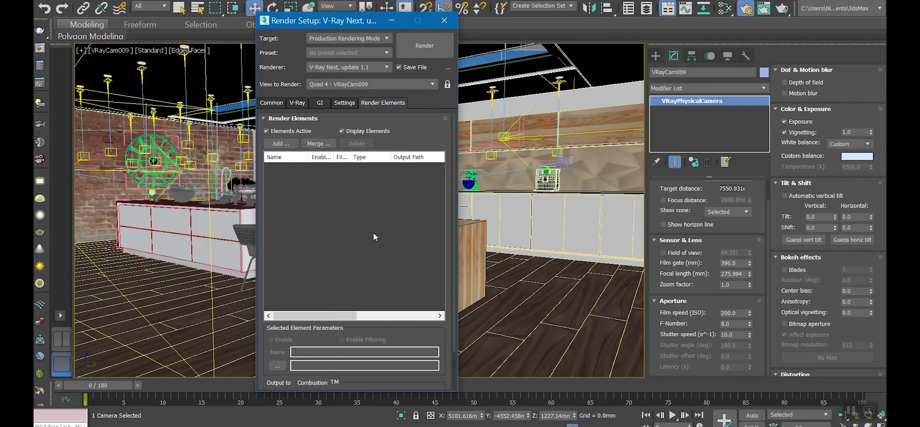
left_click(446, 23)
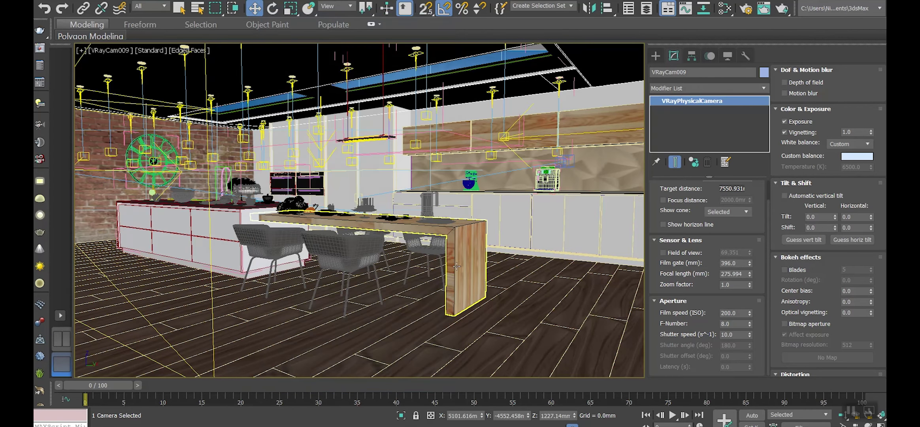
Step: Switch the camera view to Perspective and orbit around to the room's window side
left_click(456, 266)
key("p")
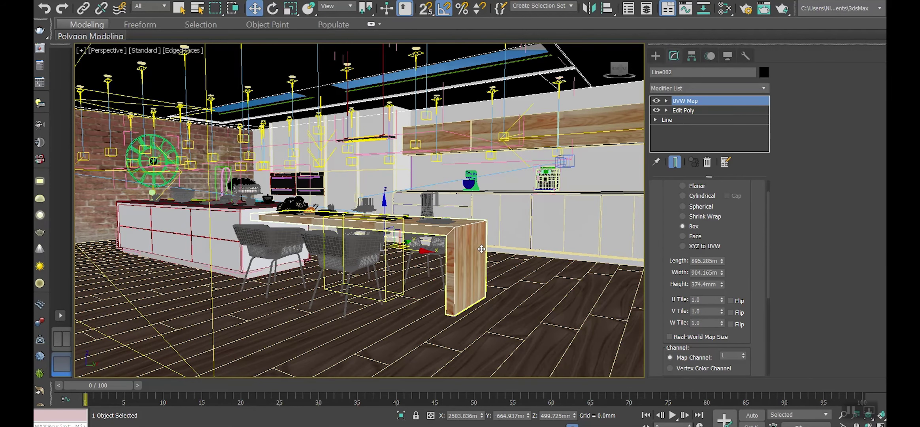
middle_click_drag(458, 258, 483, 262, "alt")
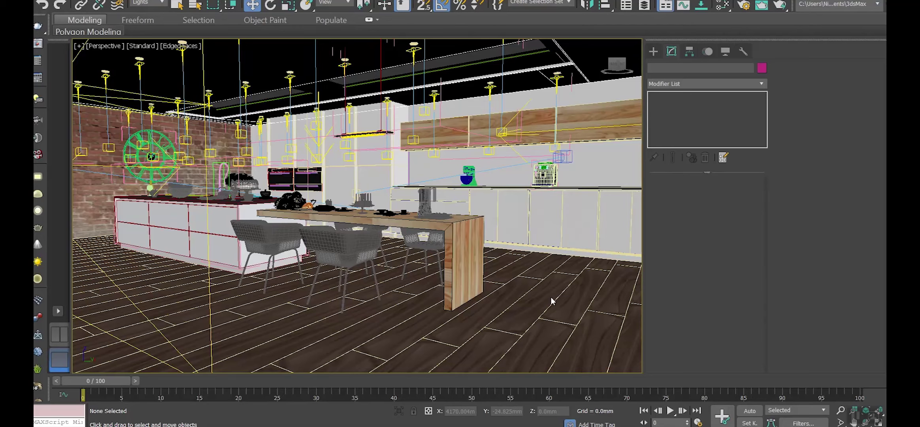
scroll(533, 287, "down", 5)
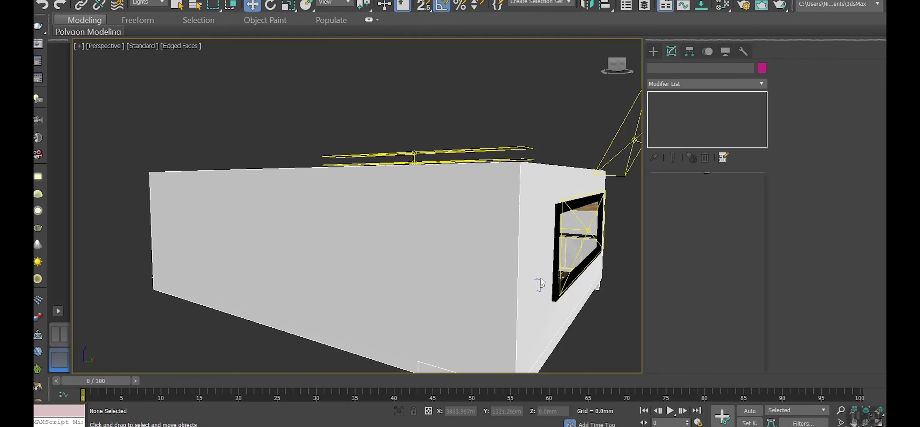
mouse_move(545, 285)
middle_mouse_down("alt")
mouse_move(604, 284)
mouse_move(588, 299)
mouse_move(554, 297)
mouse_move(503, 349)
mouse_move(544, 279)
mouse_move(417, 283)
mouse_move(438, 234)
mouse_move(433, 254)
mouse_move(505, 263)
middle_mouse_up("alt")
Step: Zoom out to see the room and photo backdrop, and select window plane light VRayLight011
scroll(544, 158, "up", 4)
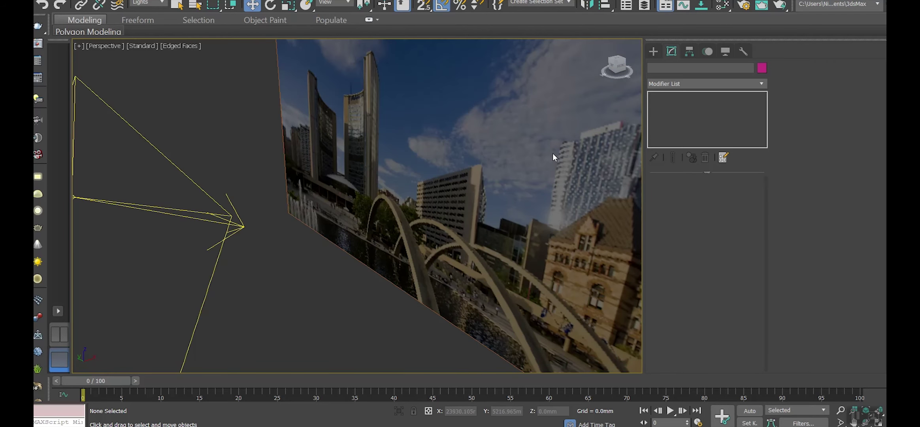
scroll(554, 154, "down", 2)
scroll(543, 176, "down", 2)
scroll(499, 195, "down", 3)
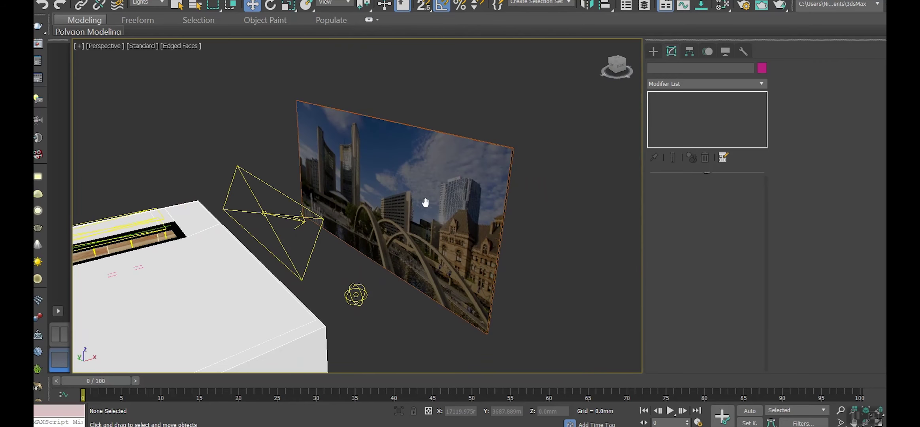
left_click(311, 255)
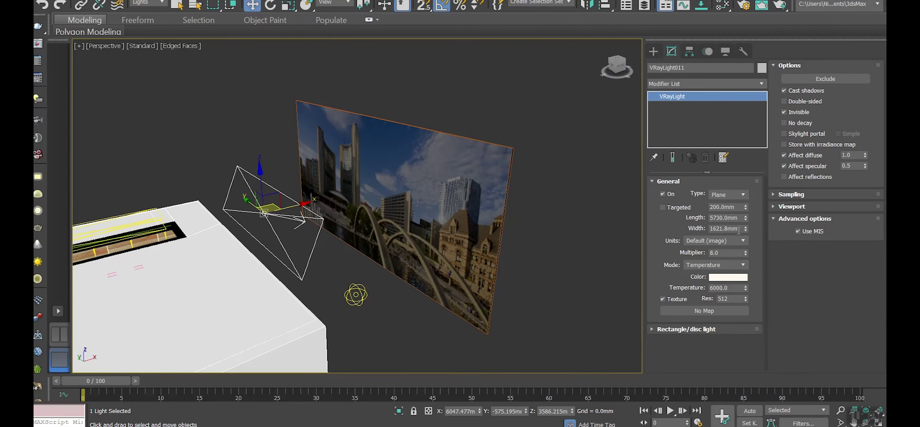
left_click_drag(737, 206, 729, 205)
left_click_drag(721, 254, 705, 256)
left_click_drag(732, 287, 709, 288)
left_click(356, 295)
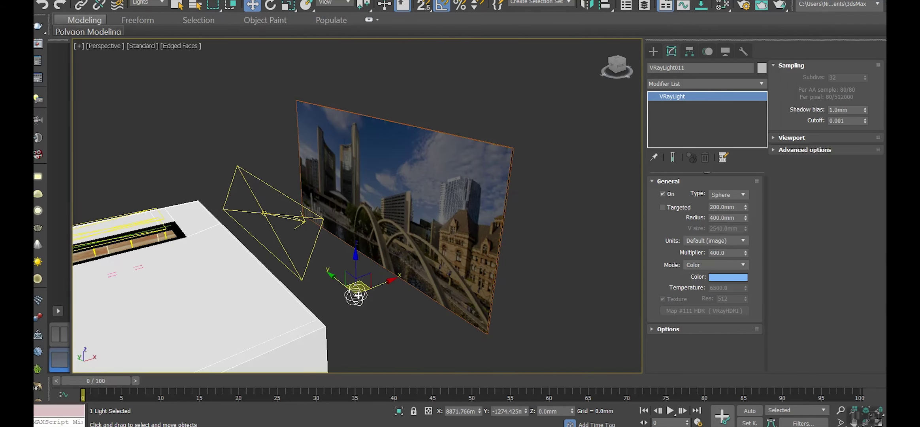
double_click(727, 253)
double_click(737, 217)
double_click(736, 207)
left_click(725, 195)
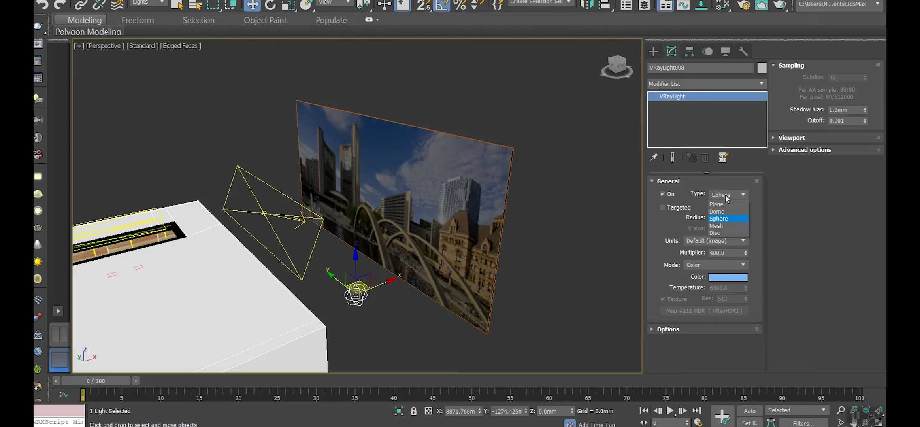
left_click(725, 196)
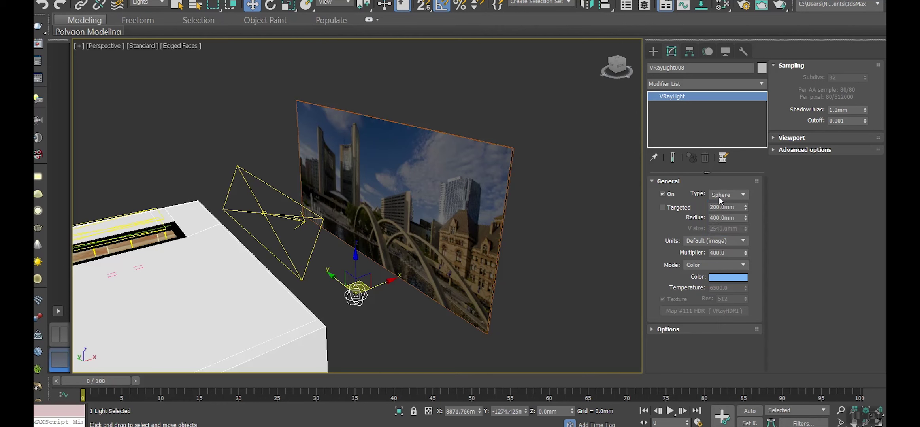
left_click(723, 278)
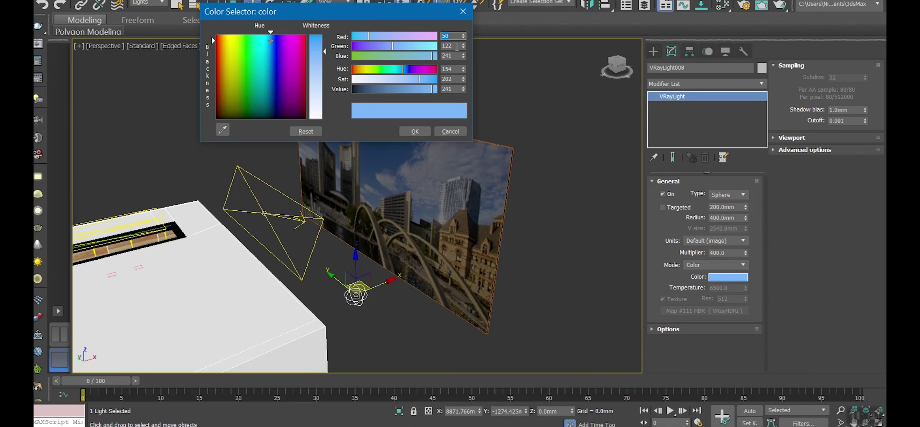
left_click(450, 46)
left_click(452, 55)
left_click(415, 132)
left_click(442, 320)
middle_click_drag(272, 251, 297, 170, "alt")
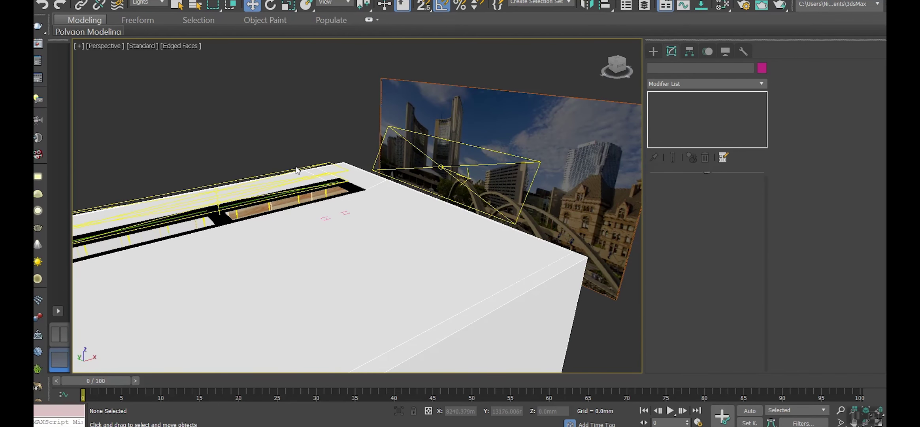
left_click(273, 175)
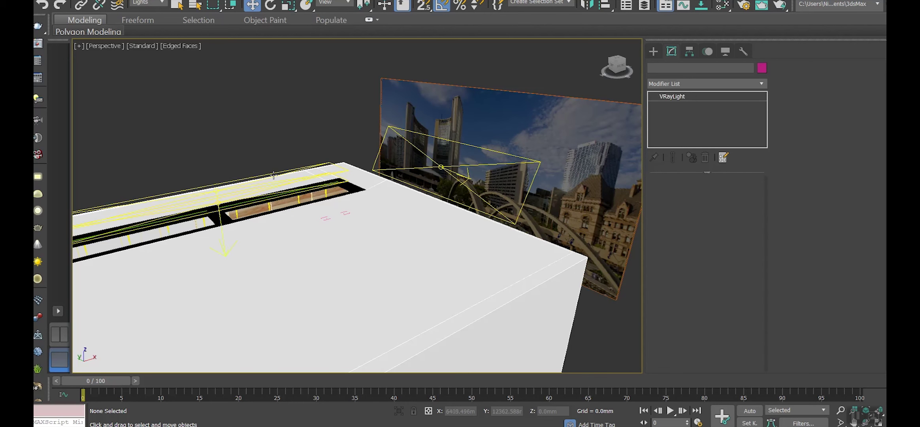
double_click(731, 203)
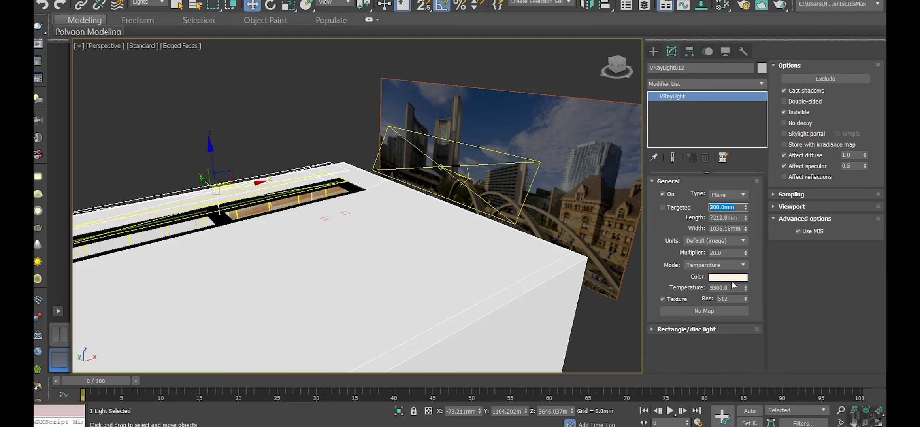
left_click(719, 253)
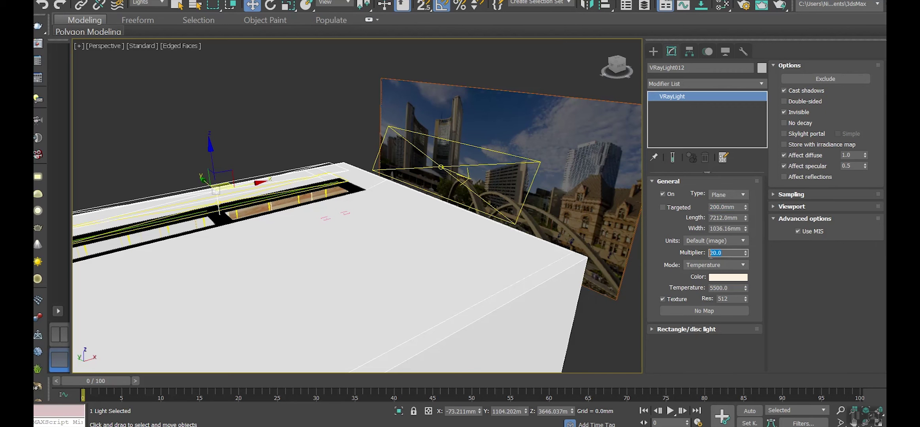
left_click(703, 265)
left_click(717, 281)
double_click(725, 291)
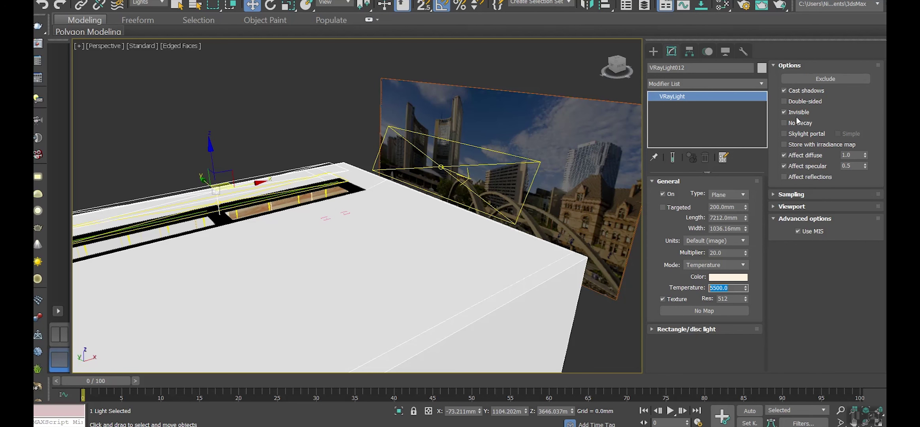
mouse_move(279, 237)
middle_mouse_down()
mouse_move(369, 222)
mouse_move(331, 208)
middle_mouse_up()
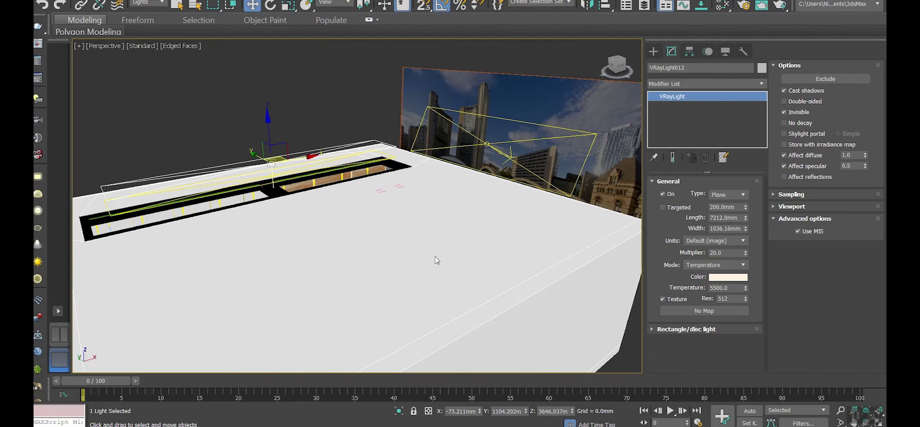
mouse_move(466, 240)
middle_mouse_down("alt")
mouse_move(437, 246)
mouse_move(411, 238)
mouse_move(394, 219)
middle_mouse_up("alt")
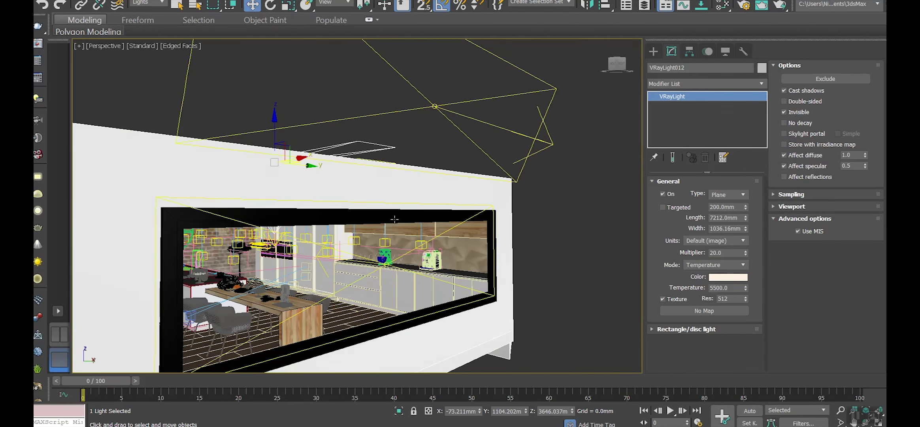
scroll(395, 219, "up", 3)
scroll(288, 260, "up", 3)
scroll(288, 265, "up", 2)
mouse_move(287, 271)
middle_mouse_down("alt")
mouse_move(447, 287)
mouse_move(433, 246)
mouse_move(409, 250)
middle_mouse_up("alt")
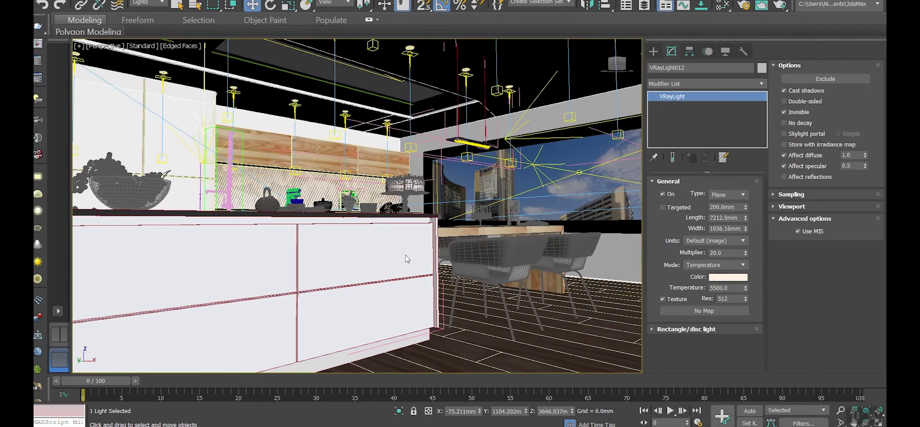
middle_click_drag(446, 276, 462, 307, "alt")
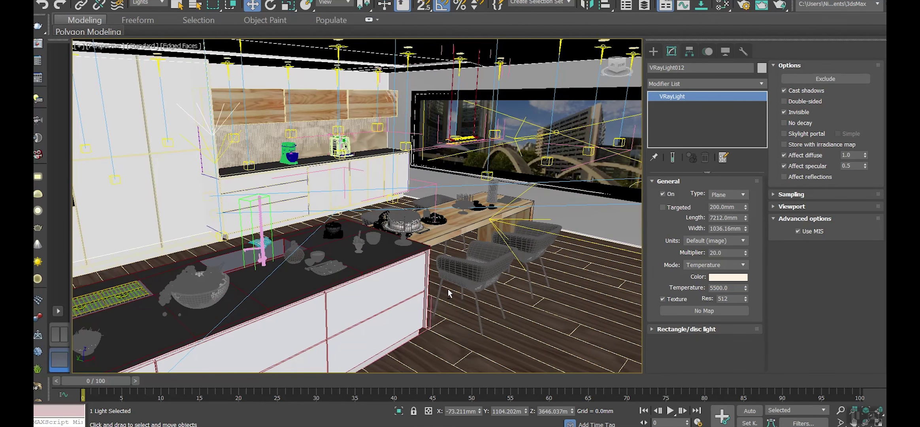
left_click(539, 350)
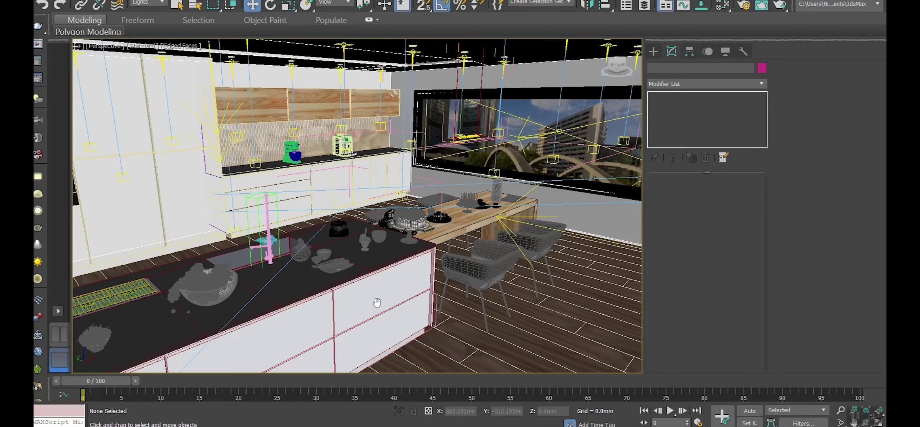
middle_click_drag(514, 352, 403, 306, "alt")
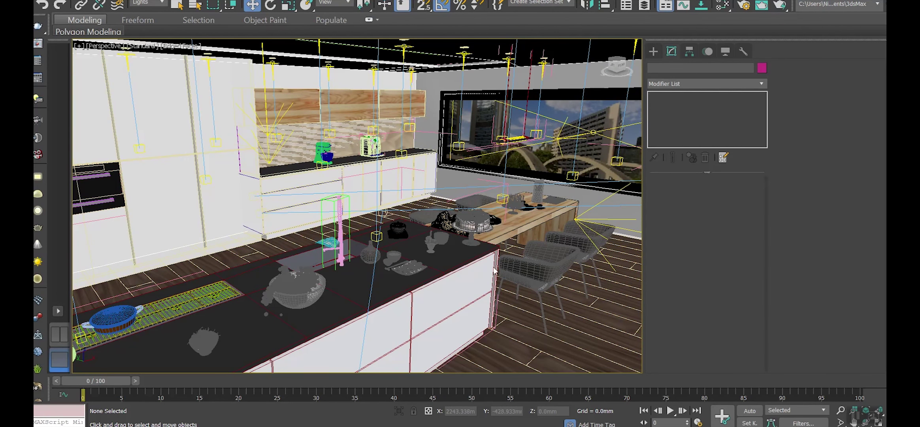